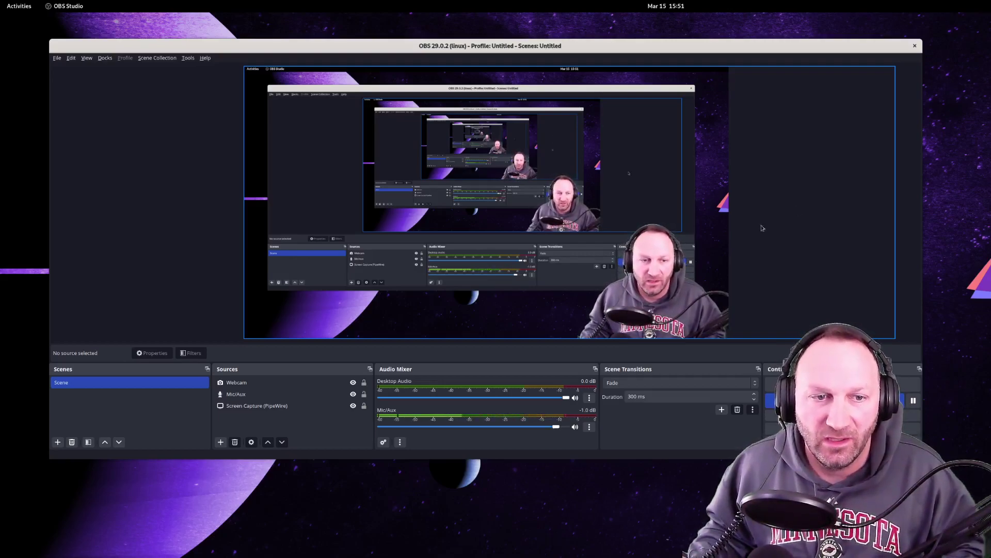
Check the scene's sources by selecting the screen capture, webcam and Mic/Aux audio in turn.
left_click(273, 406)
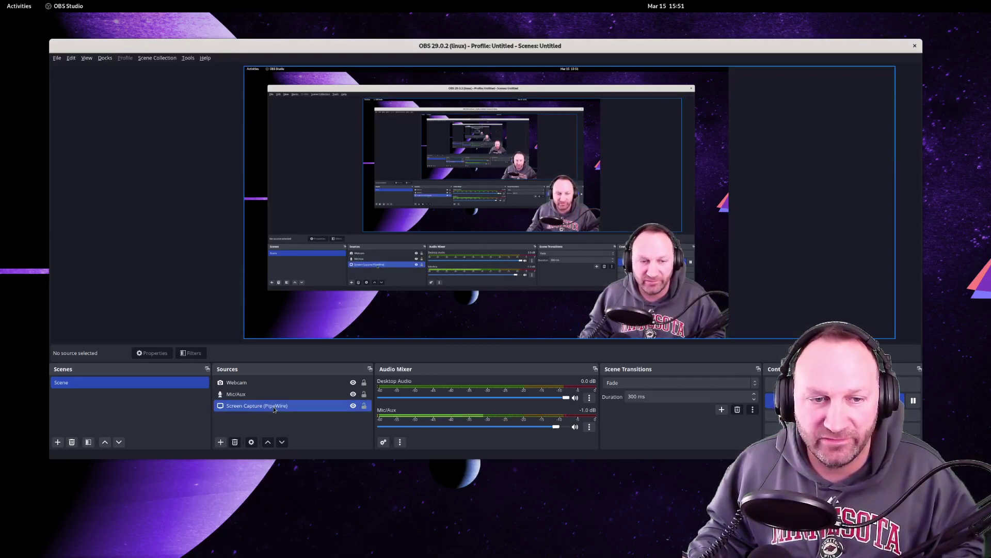
left_click(274, 409)
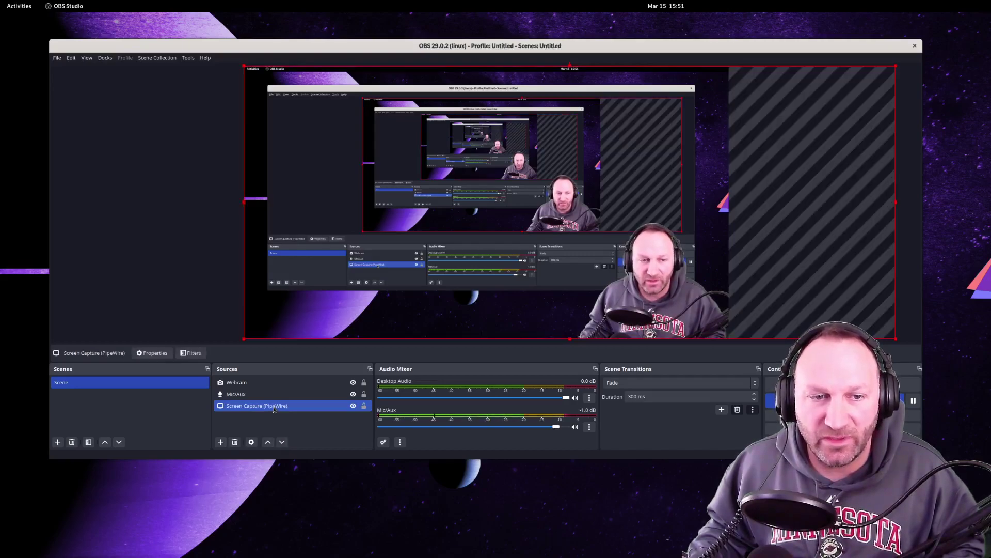
left_click(249, 382)
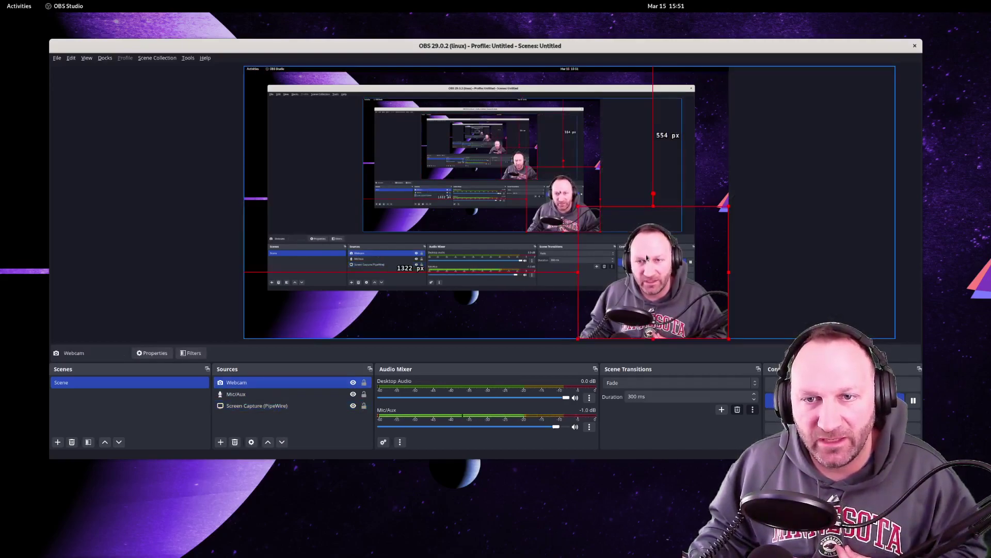
left_click(262, 394)
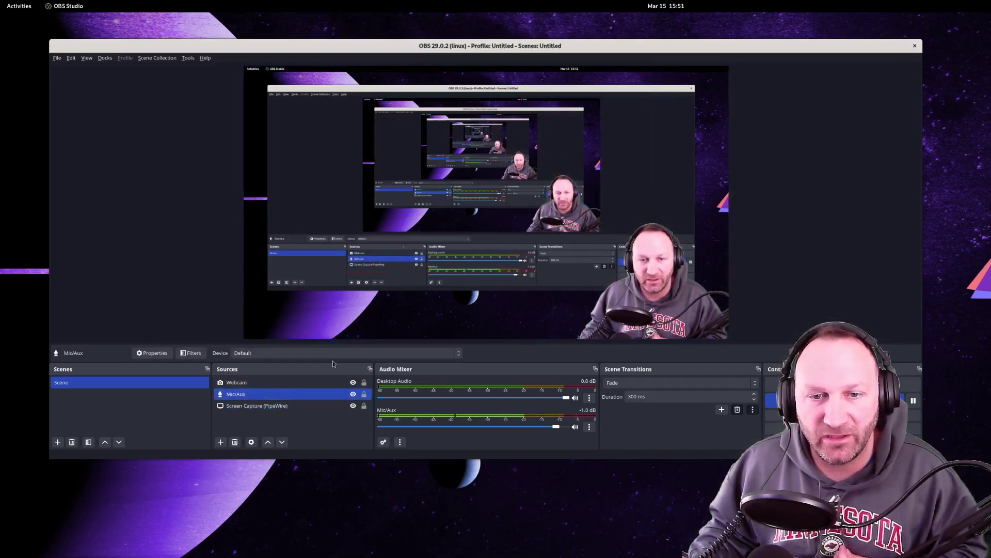
left_click(262, 407)
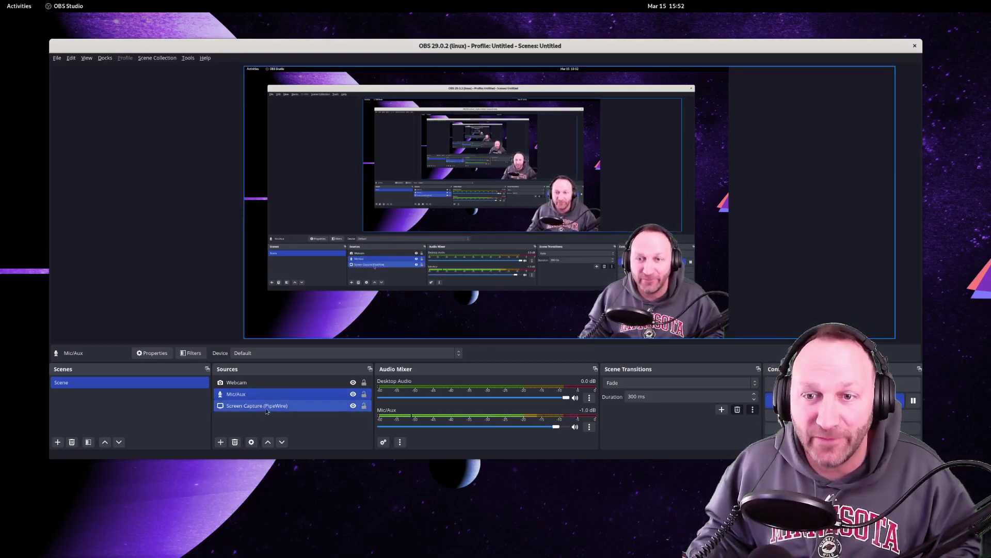
Shrink the Screen Capture source within the canvas by dragging its corner handle.
left_click(264, 406)
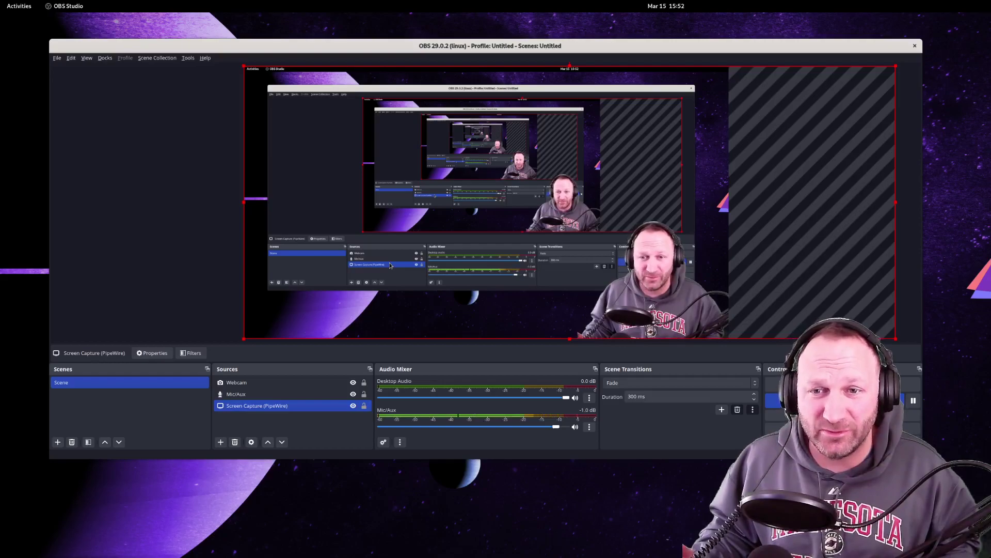
left_click(635, 264)
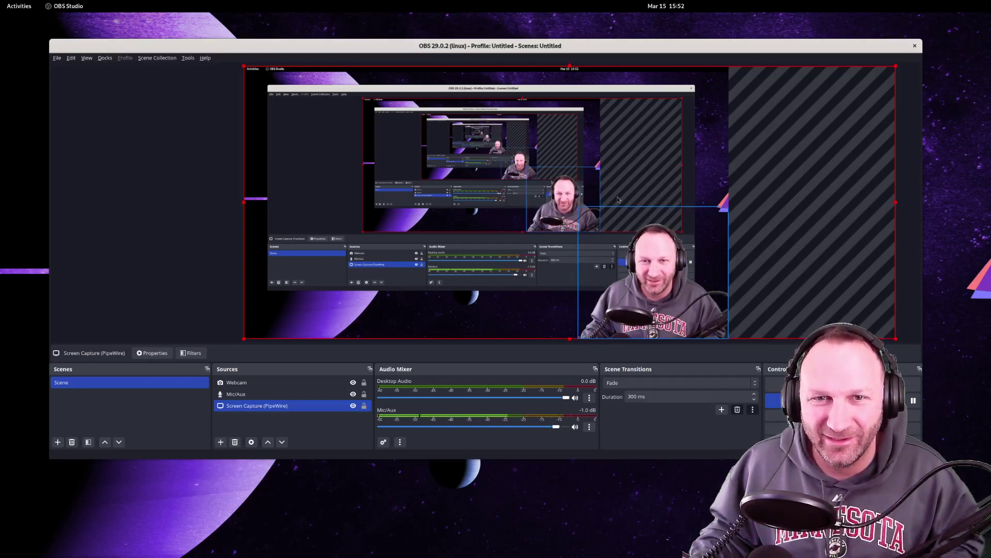
left_click(434, 140)
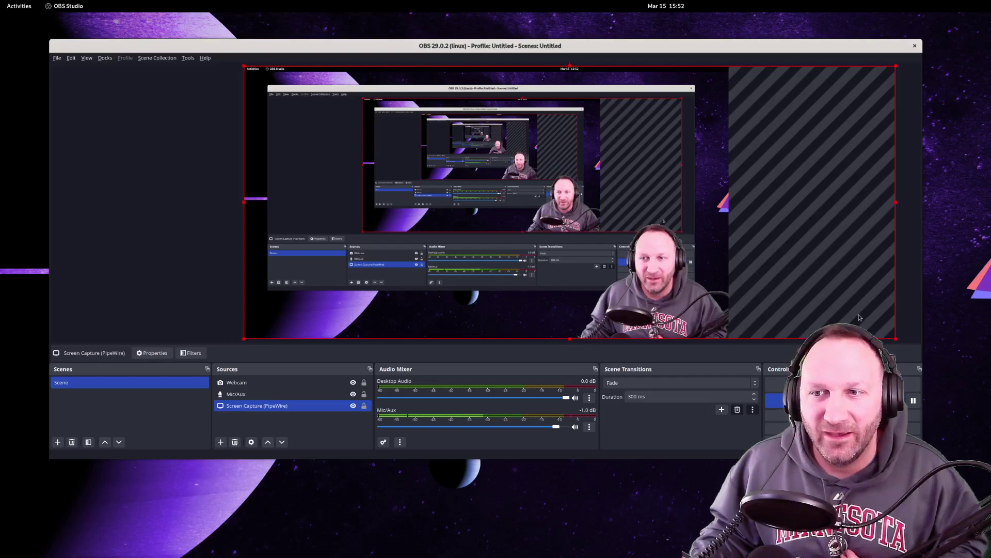
left_click_drag(899, 338, 665, 260)
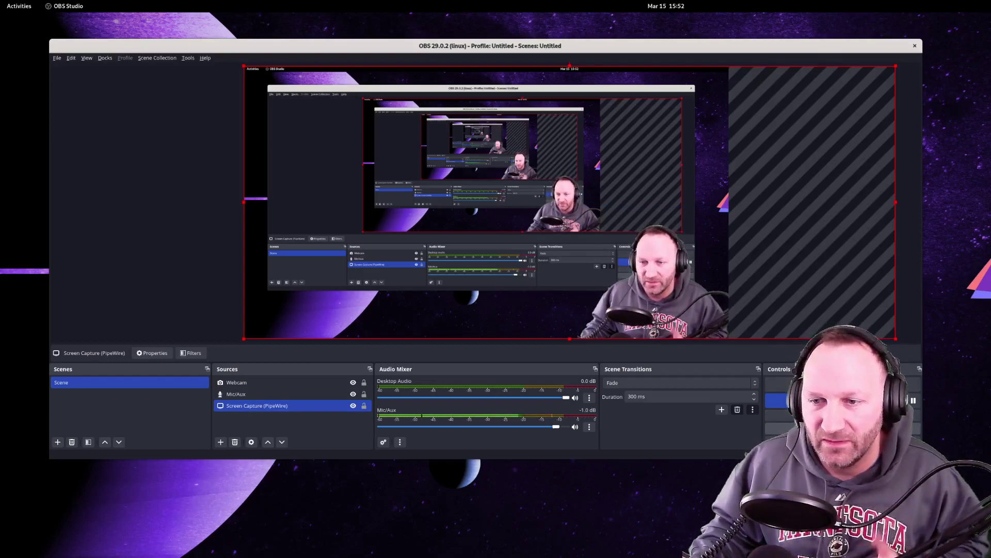
Open Settings with Alt+F and confirm the 1920x1080 canvas and output on the Video page.
key("alt+f")
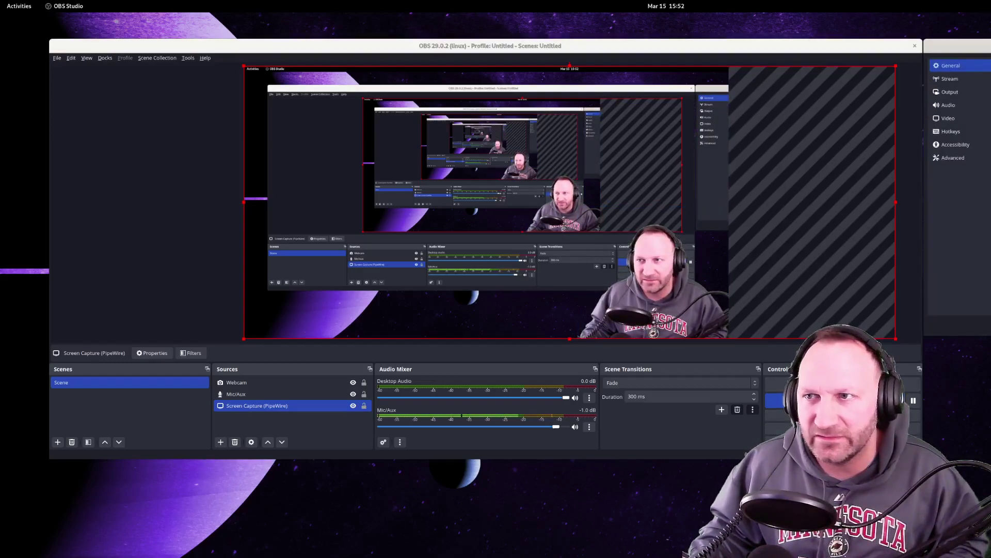
left_click_drag(984, 58, 477, 130)
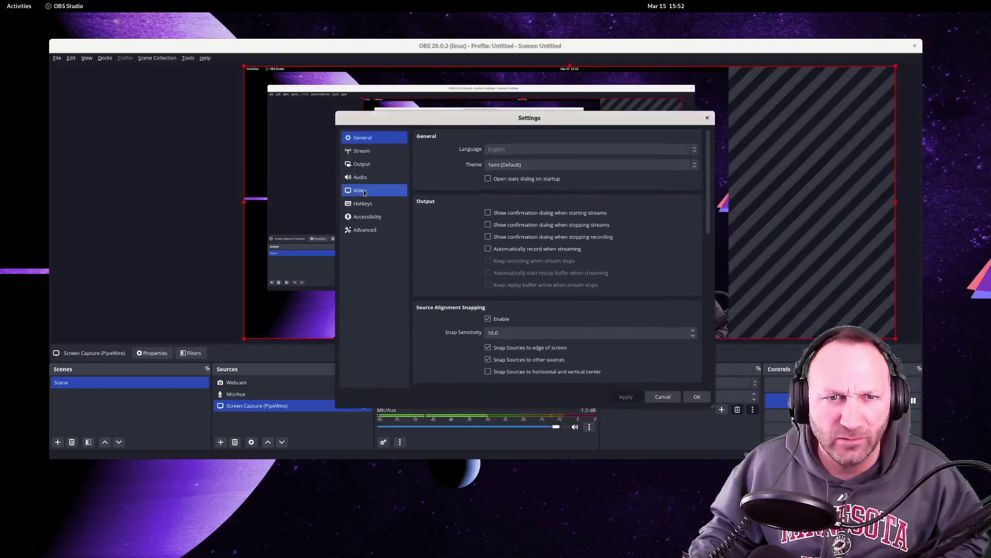
left_click(359, 190)
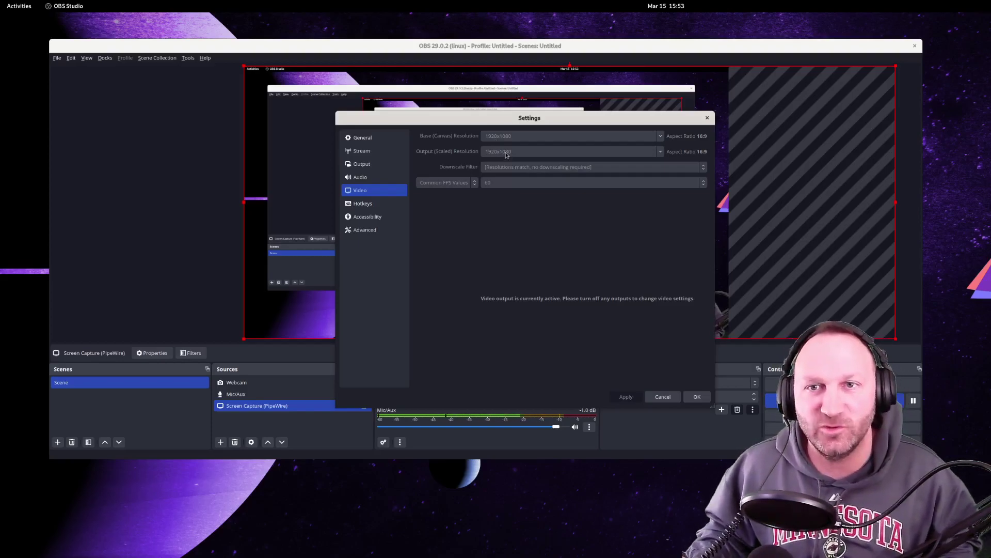
left_click(709, 118)
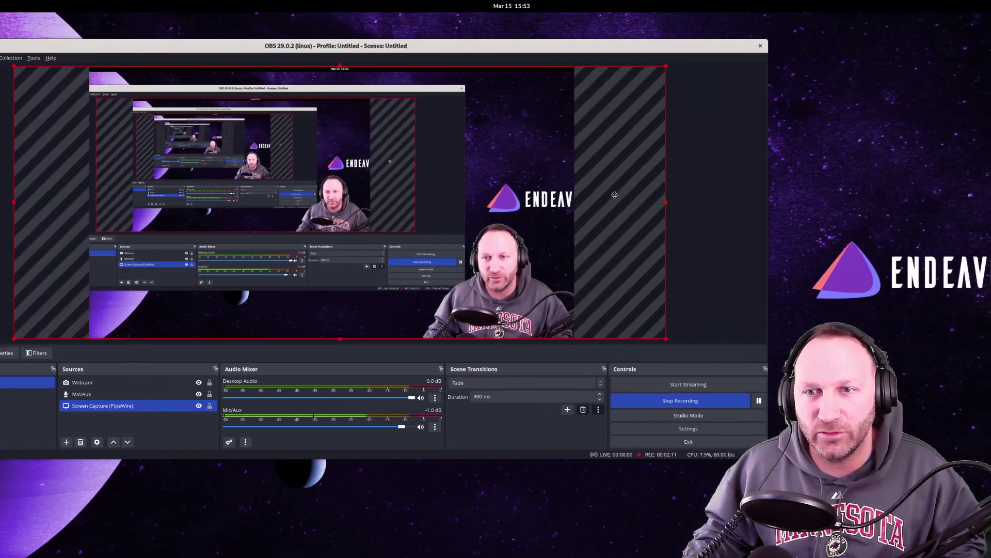
Move the screen capture left, adjust its size, and drag the OBS window right.
mouse_move(615, 194)
left_mouse_down()
mouse_move(367, 211)
mouse_move(337, 197)
left_mouse_up()
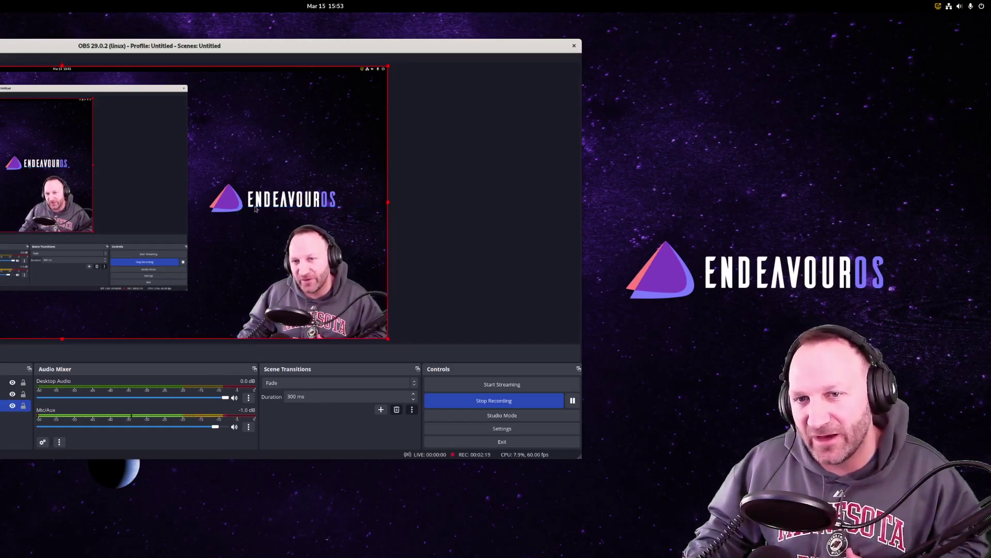
left_click(348, 328)
left_click(264, 116)
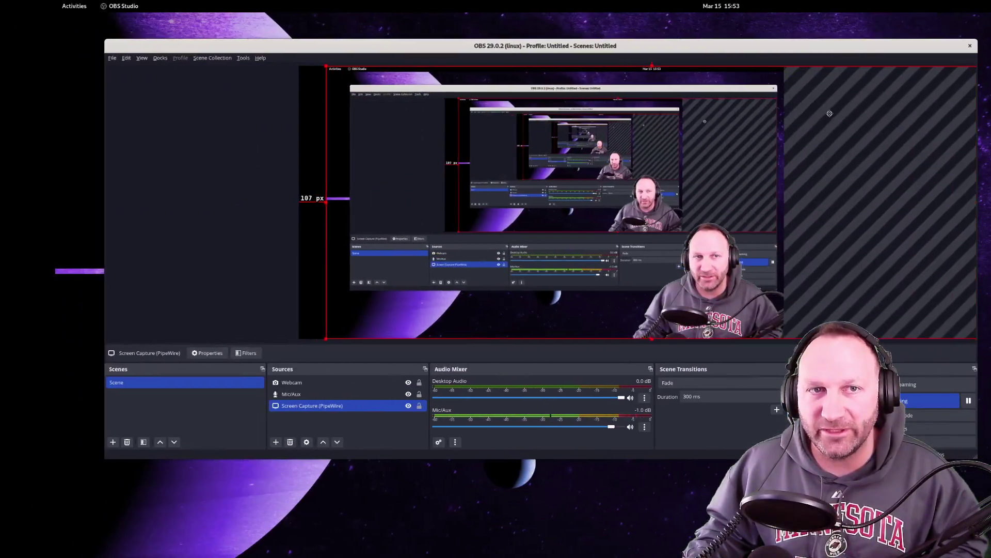
left_click_drag(697, 155, 745, 130)
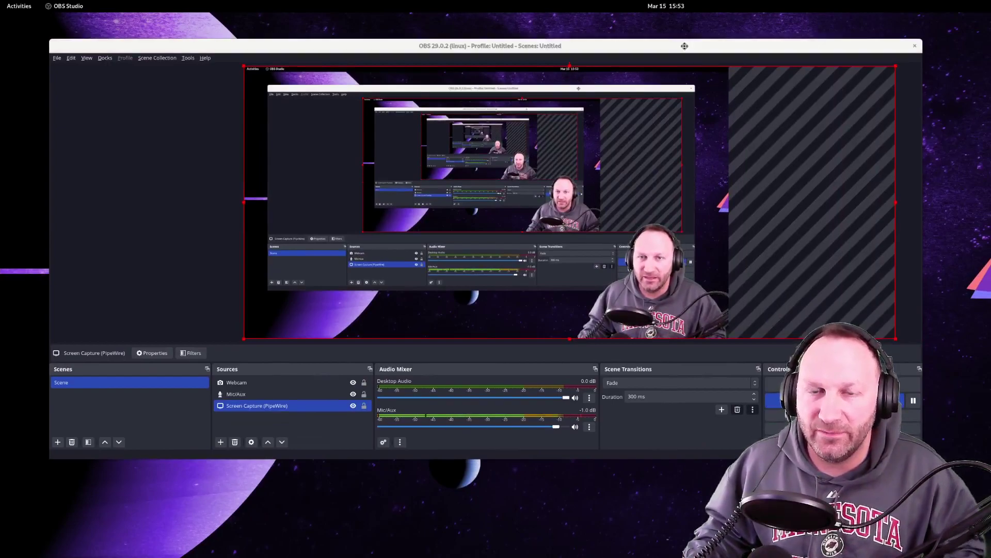
mouse_move(692, 50)
left_mouse_down()
mouse_move(959, 77)
mouse_move(711, 72)
mouse_move(987, 32)
left_mouse_up()
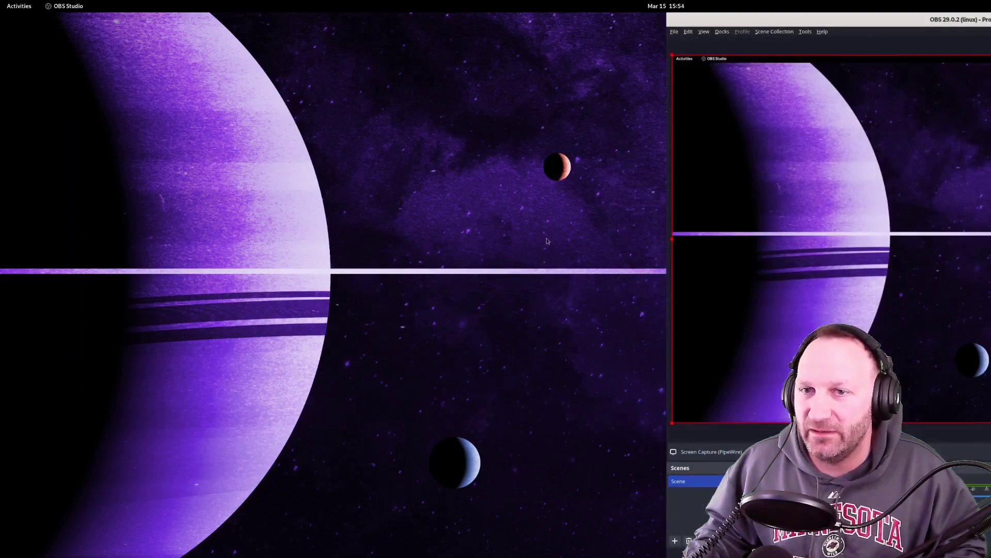
Push the OBS window off the right screen edge, then nudge it slightly back.
left_click_drag(814, 19, 990, 19)
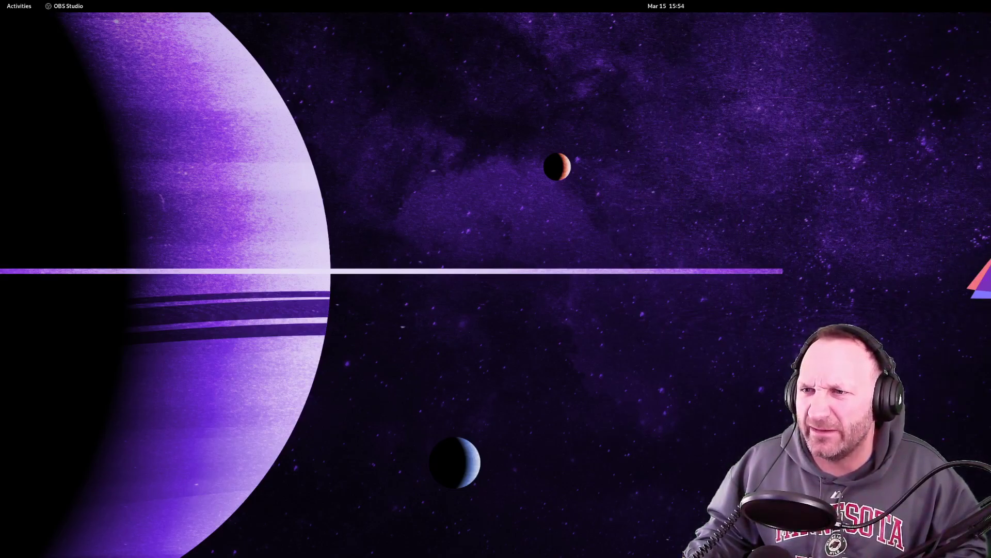
left_click_drag(989, 183, 990, 183)
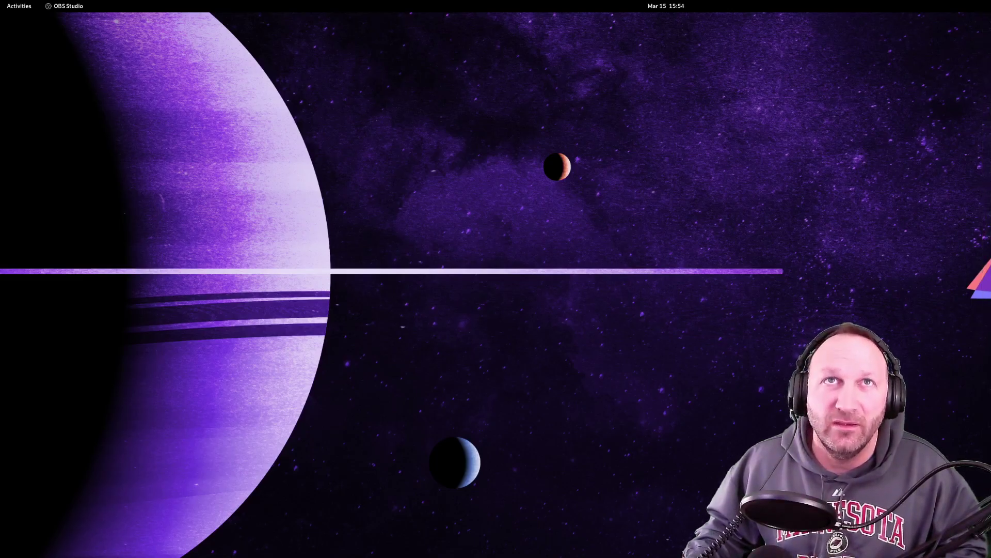
Dismiss the Google Fi popup, maximize Firefox on Google, and switch back to OBS.
left_click_drag(597, 14, 597, 81)
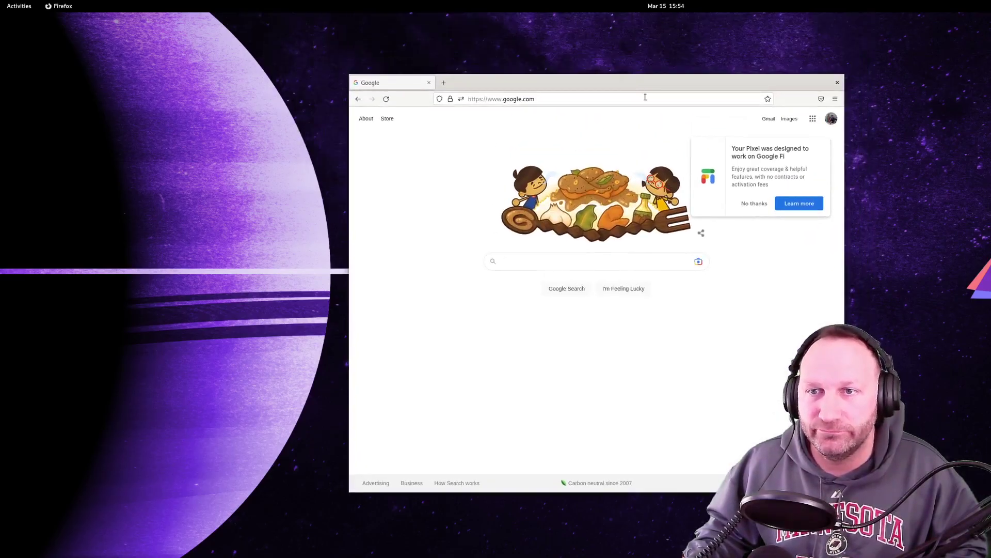
left_click(756, 203)
left_click_drag(688, 83, 325, 14)
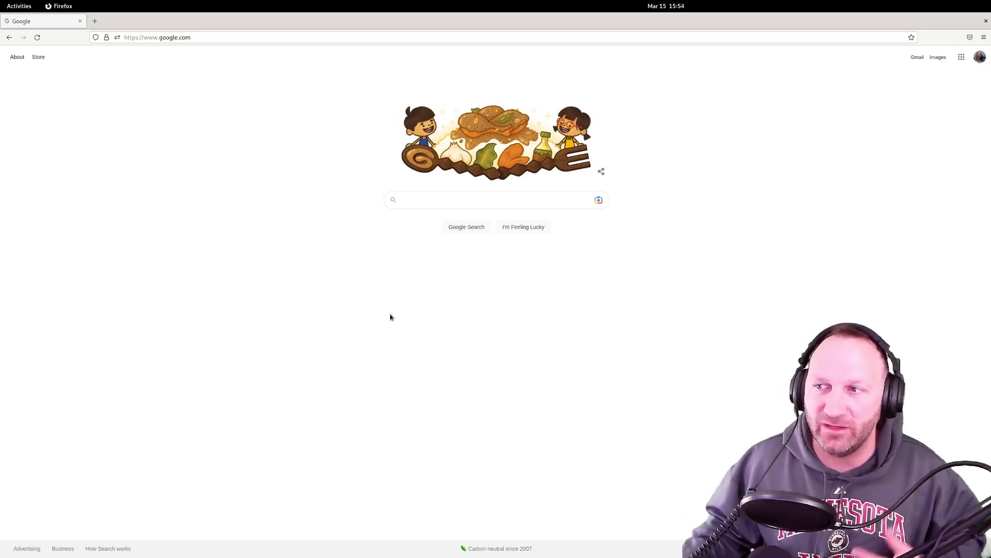
key("alt+Tab")
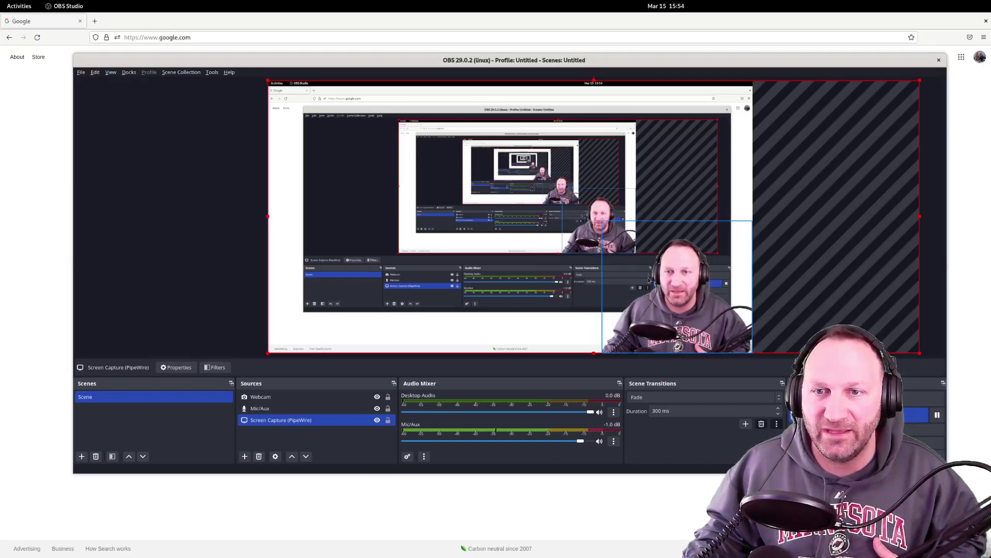
left_click(261, 396)
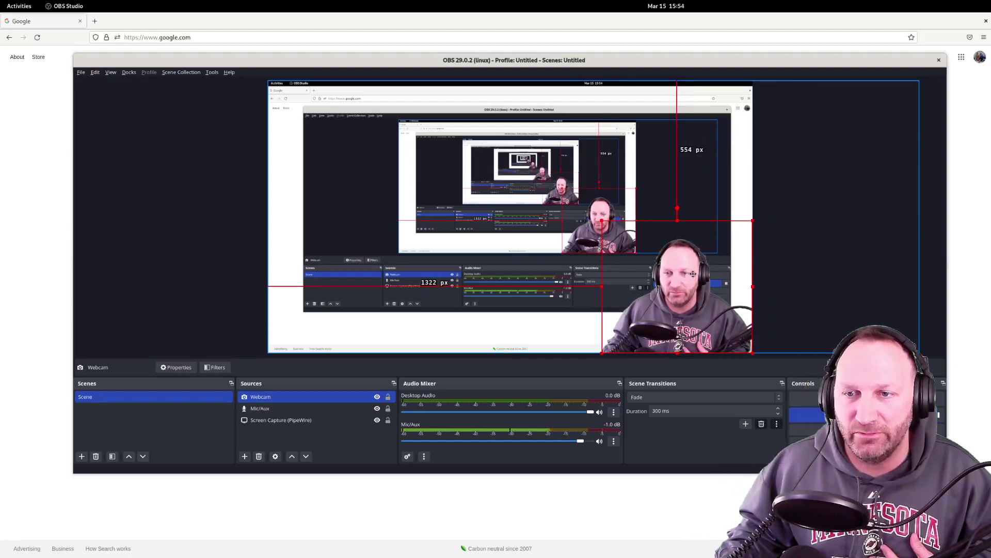
left_click_drag(685, 277, 852, 272)
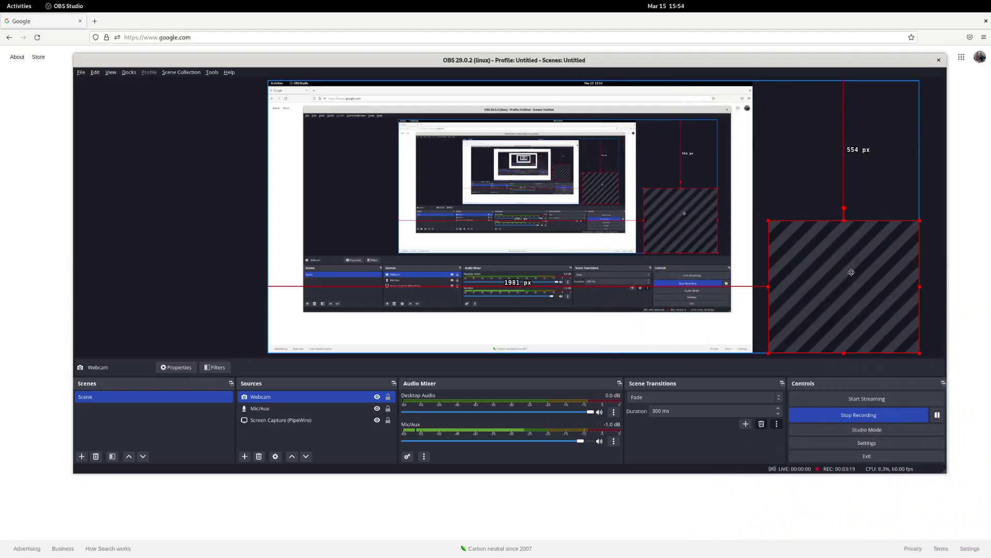
left_click_drag(851, 272, 684, 275)
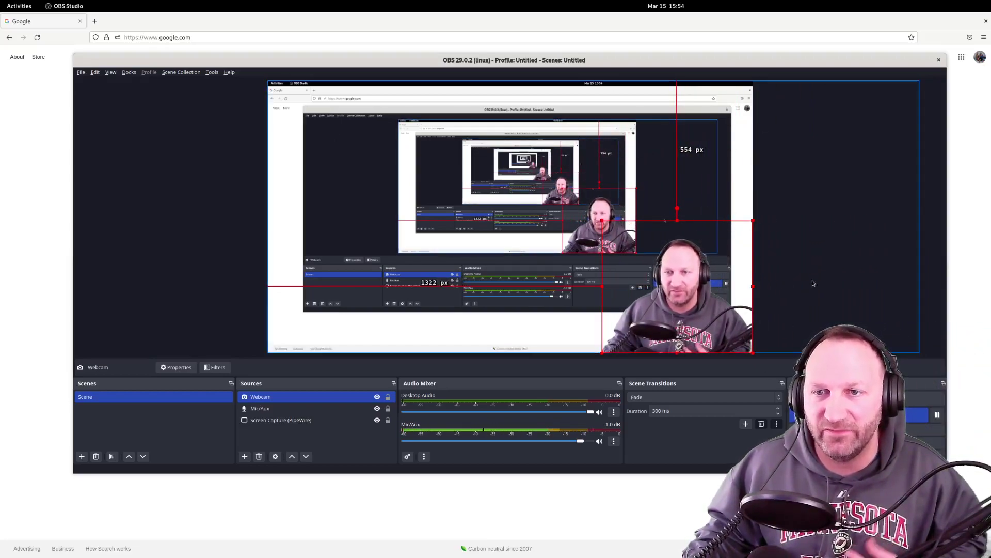
left_click(201, 268)
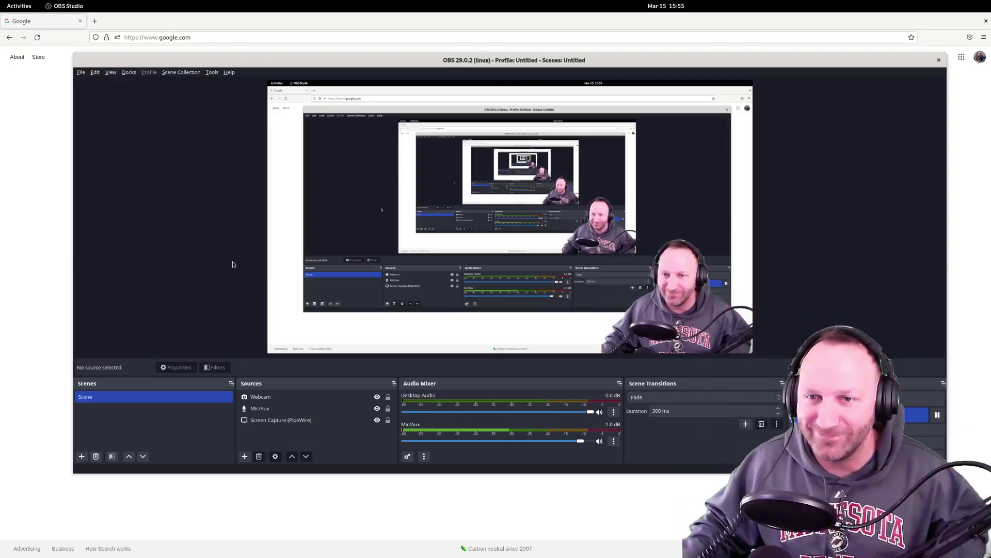
left_click(380, 225)
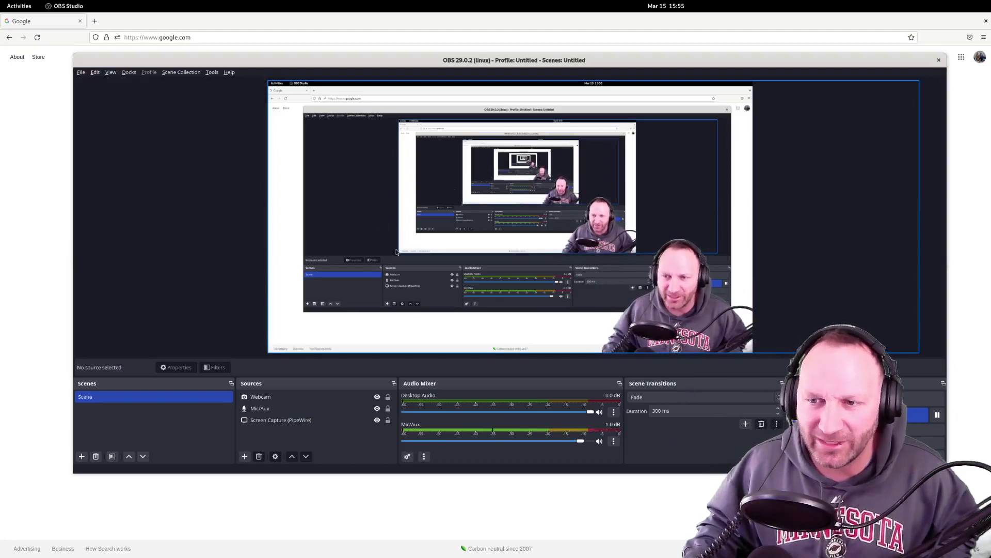